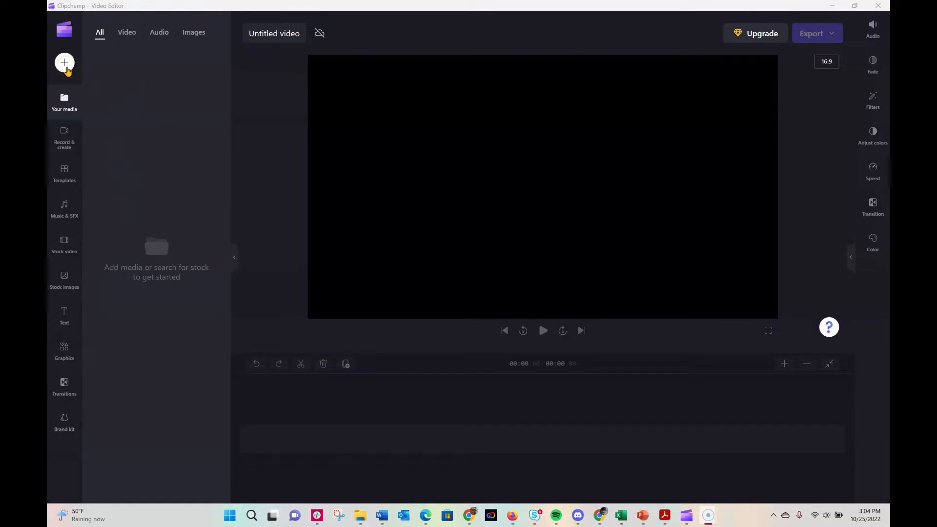
Import Beach - 47233, Free Footage - 33871 and HoliznaCC0 - Make Funk from the Clipchamp example folder in Videos.
click(65, 64)
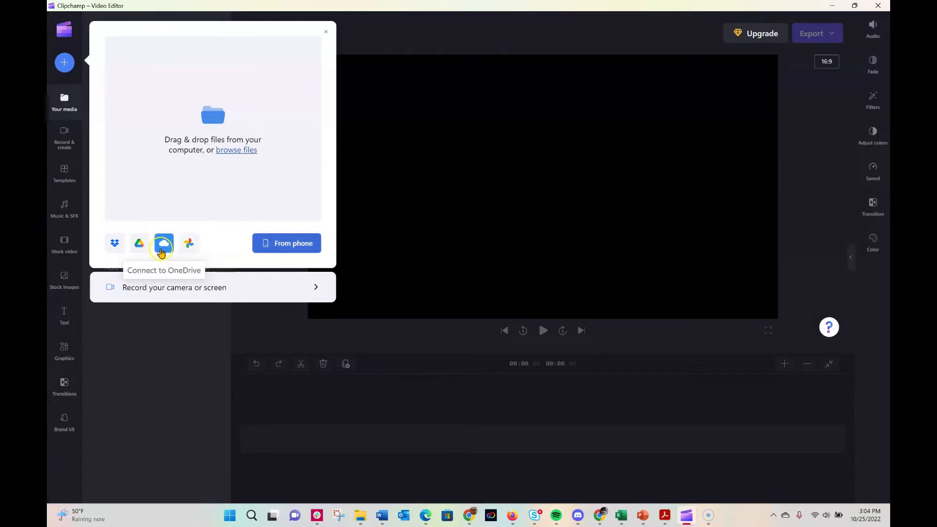
click(139, 251)
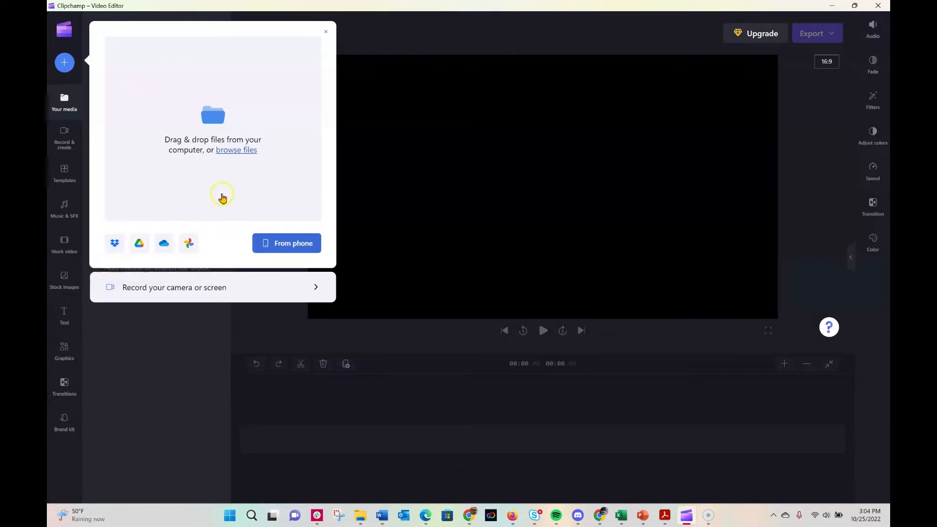
click(246, 151)
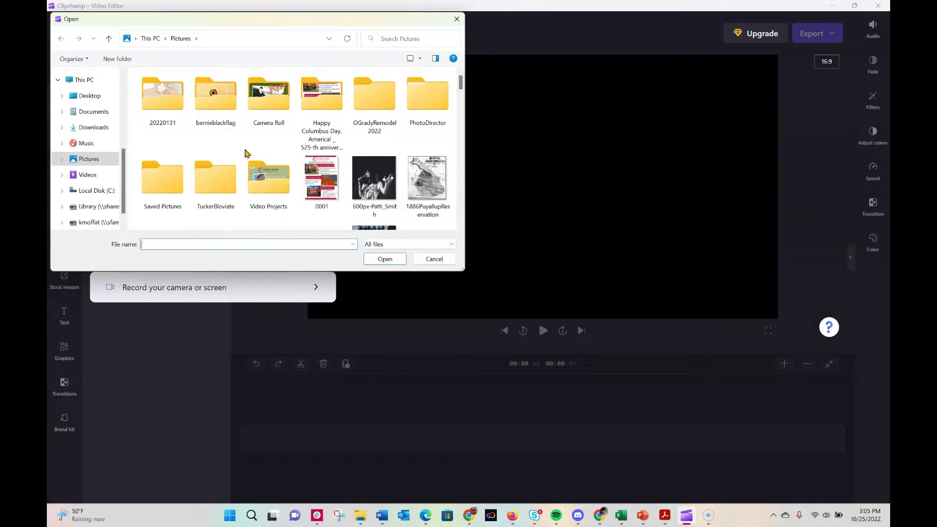
click(77, 177)
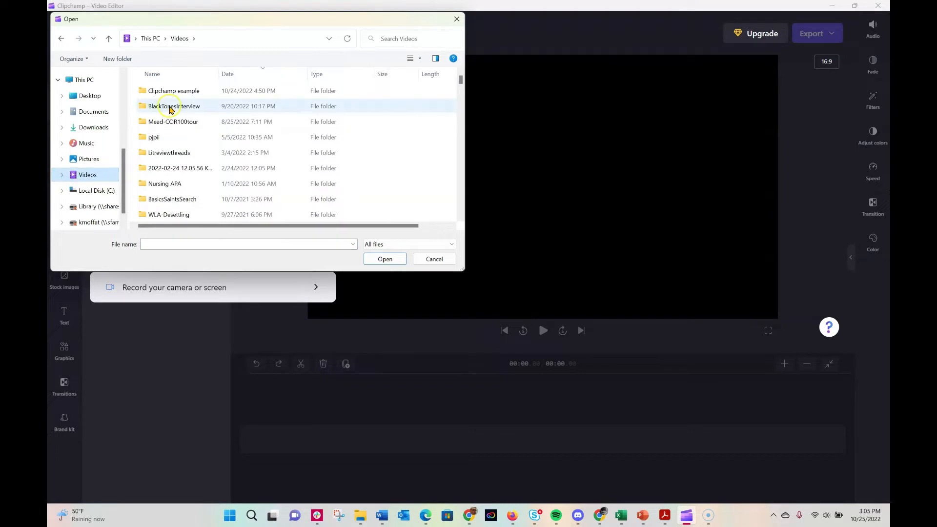
double_click(180, 91)
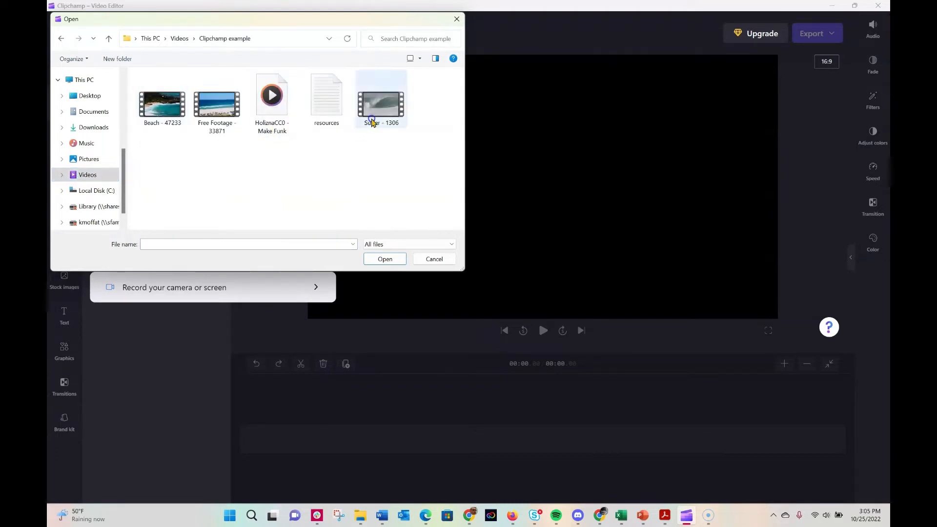
drag(145, 140, 299, 106)
click(385, 259)
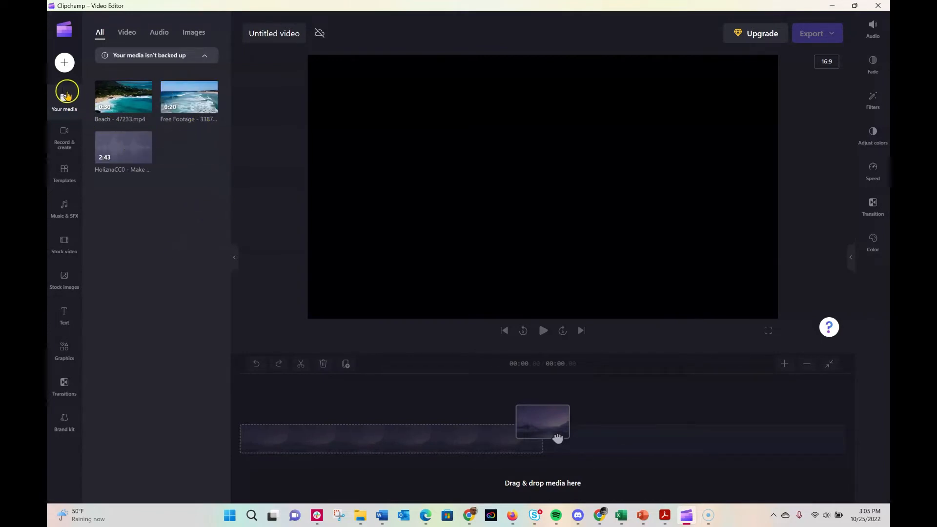
Import the Surfer - 1306 video from the Clipchamp example folder into the project media.
click(64, 62)
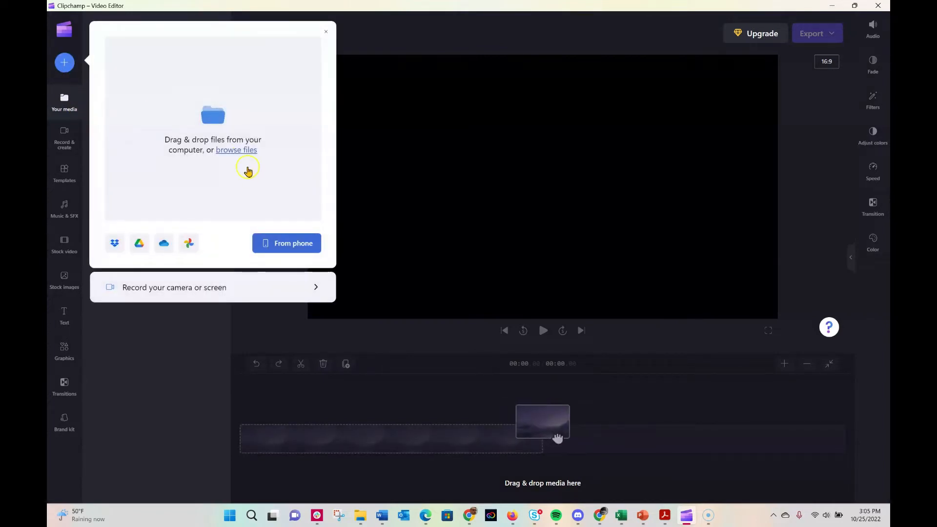
click(244, 152)
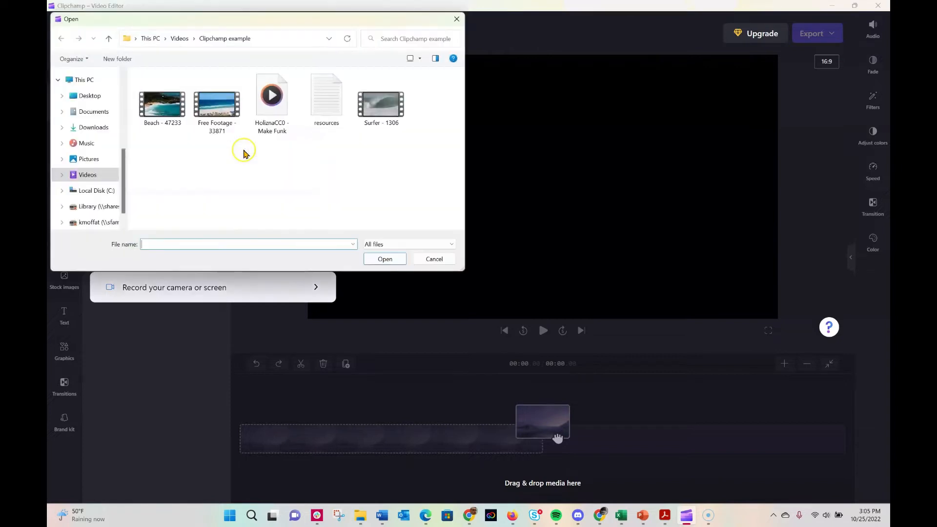
click(383, 110)
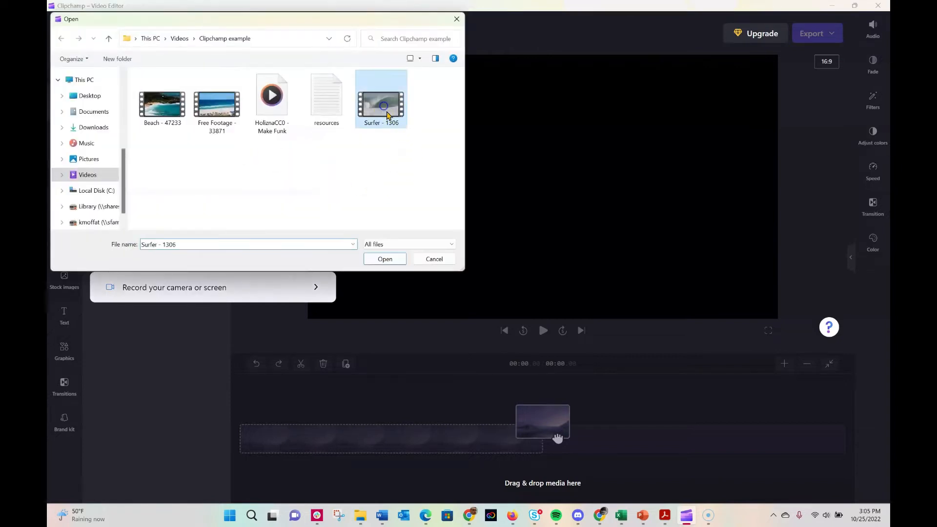
click(385, 258)
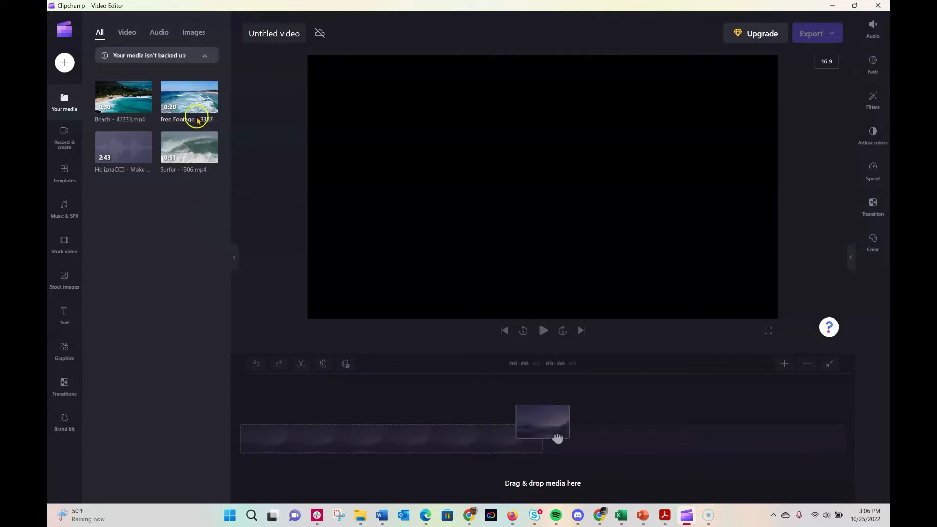
Add the Free Footage - 33871 video at the very start of the timeline.
mouse_move(196, 109)
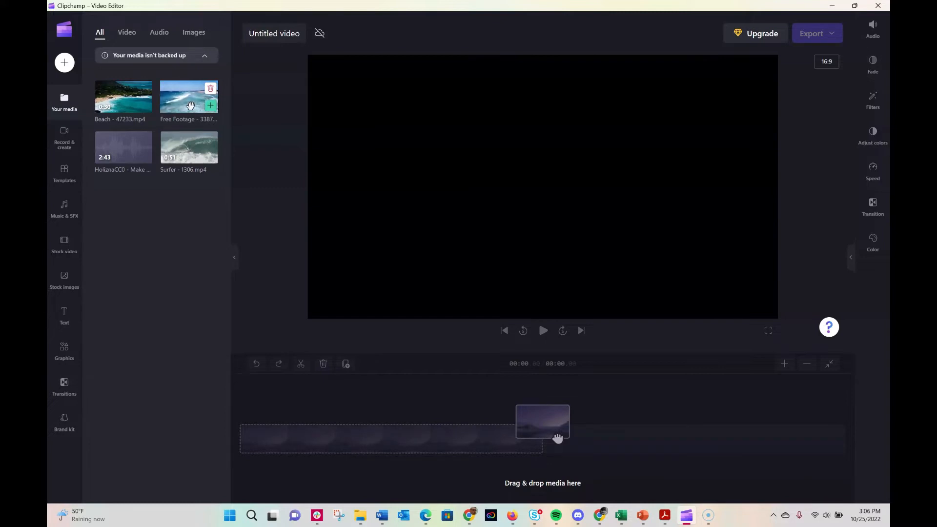
mouse_move(119, 102)
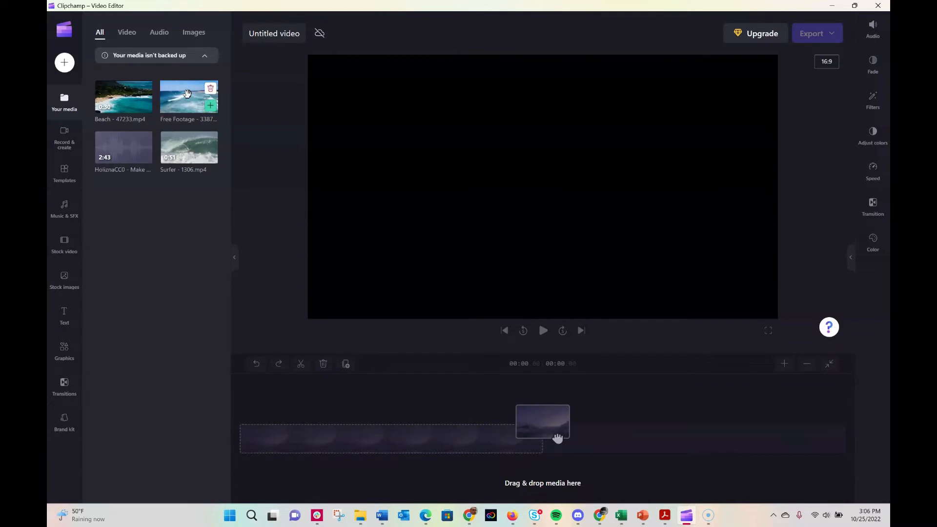
drag(187, 93, 281, 441)
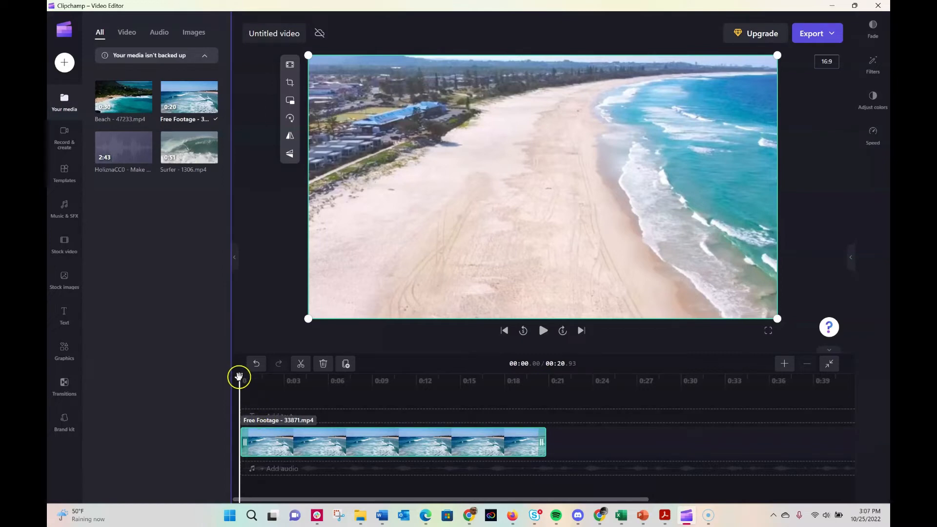
mouse_move(239, 376)
mouse_down()
mouse_move(535, 384)
mouse_move(382, 388)
mouse_move(235, 373)
mouse_up()
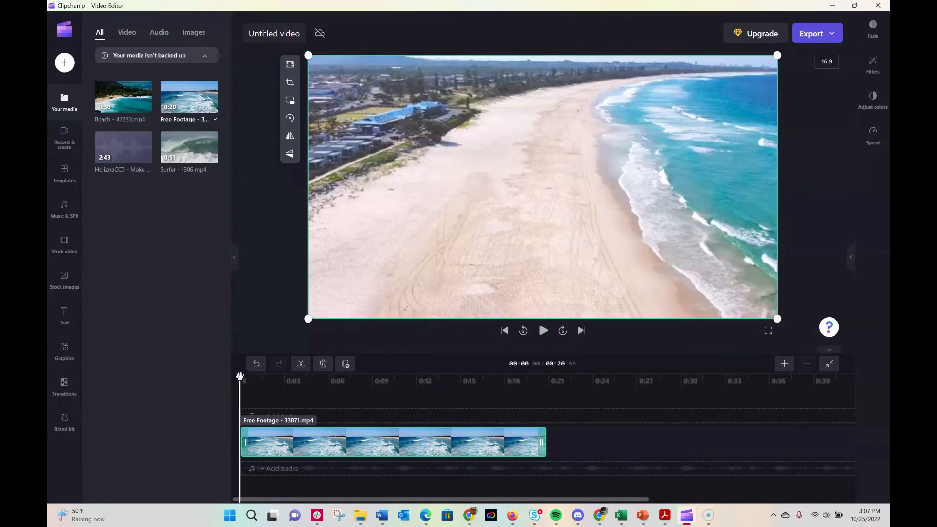
Split the Free Footage clip on the timeline at about 2.91 seconds.
drag(239, 375, 348, 384)
drag(359, 383, 285, 377)
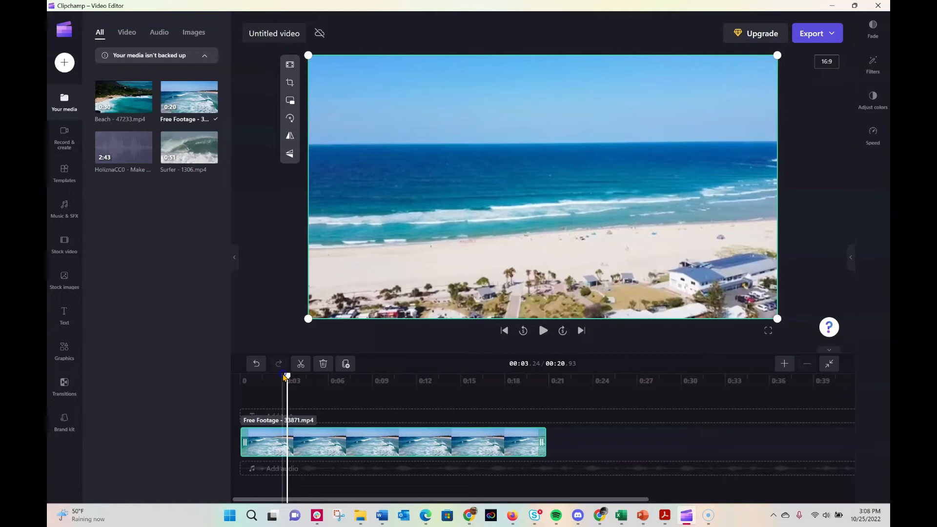
mouse_move(284, 376)
mouse_down()
mouse_move(272, 374)
mouse_move(291, 374)
mouse_move(272, 375)
mouse_move(282, 373)
mouse_up()
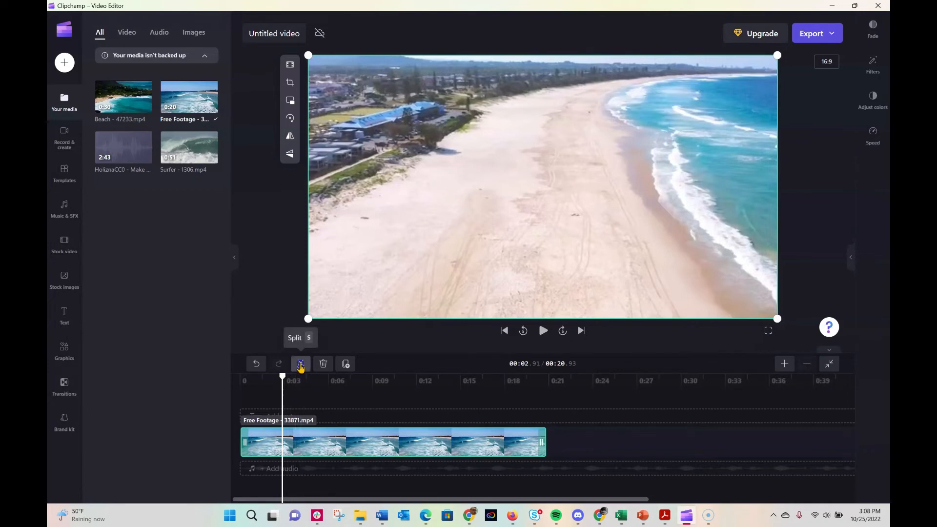
click(300, 364)
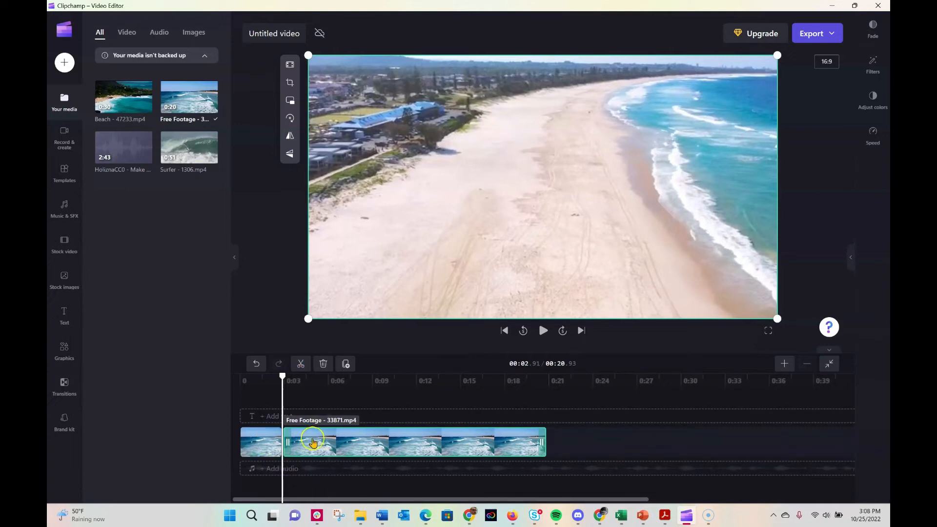
Move the second part of the split Free Footage clip later, leaving a gap of about 1.3 seconds after the first part.
click(258, 444)
drag(324, 435, 346, 435)
click(272, 440)
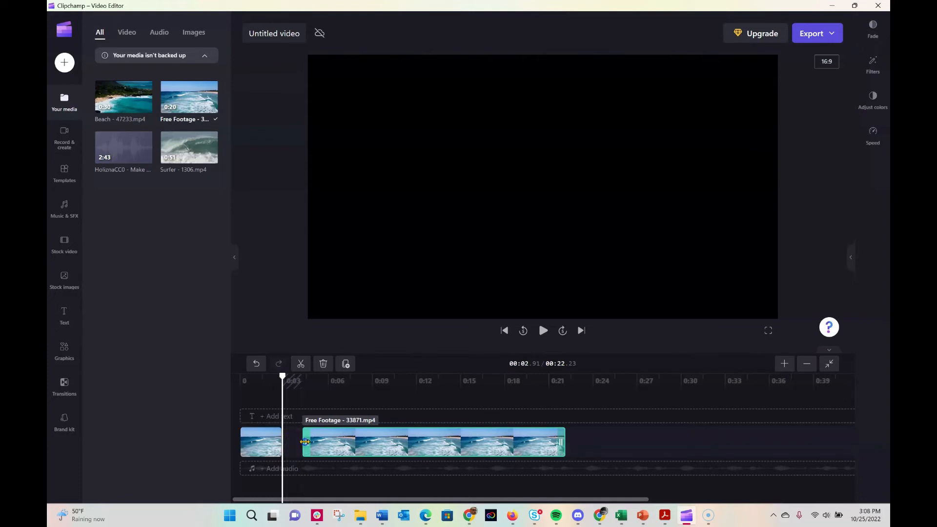
Trim the start of the second Free Footage part to the 10.48-second mark and place it directly against the first part.
click(319, 386)
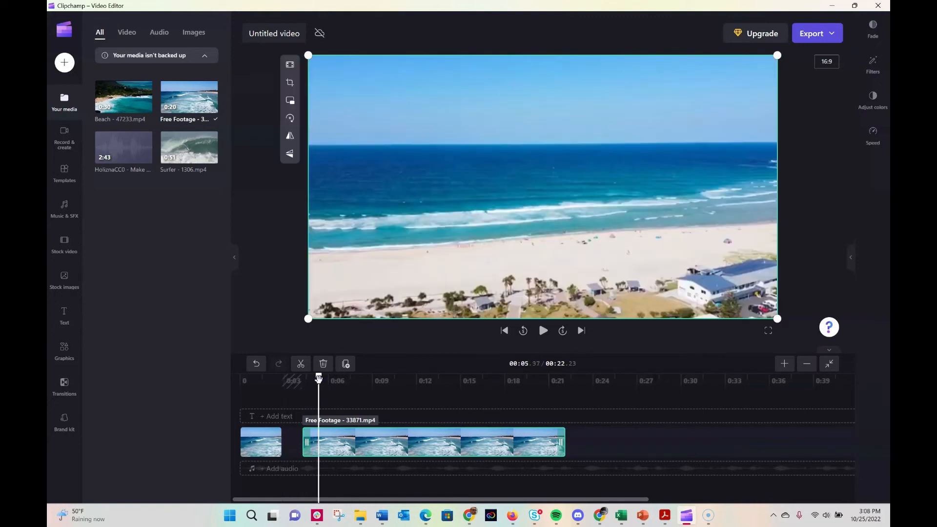
drag(318, 378, 390, 380)
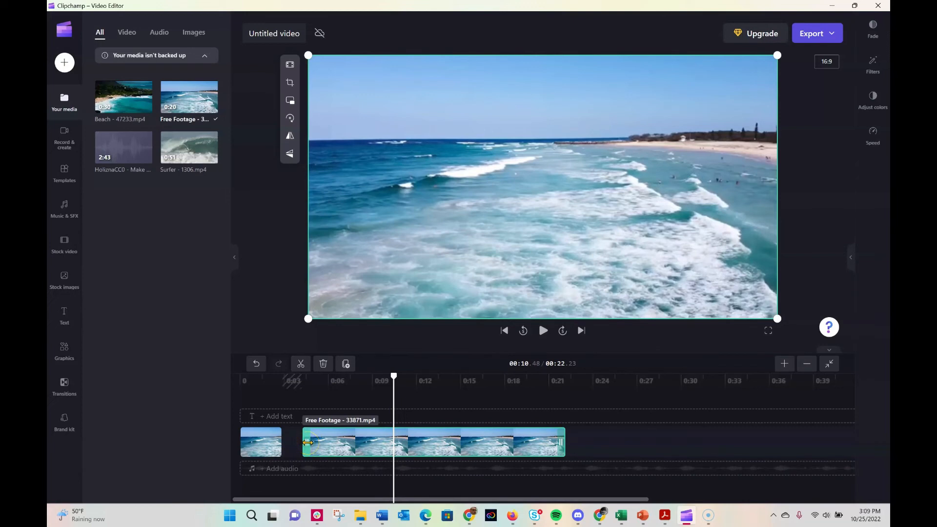
drag(307, 443, 400, 442)
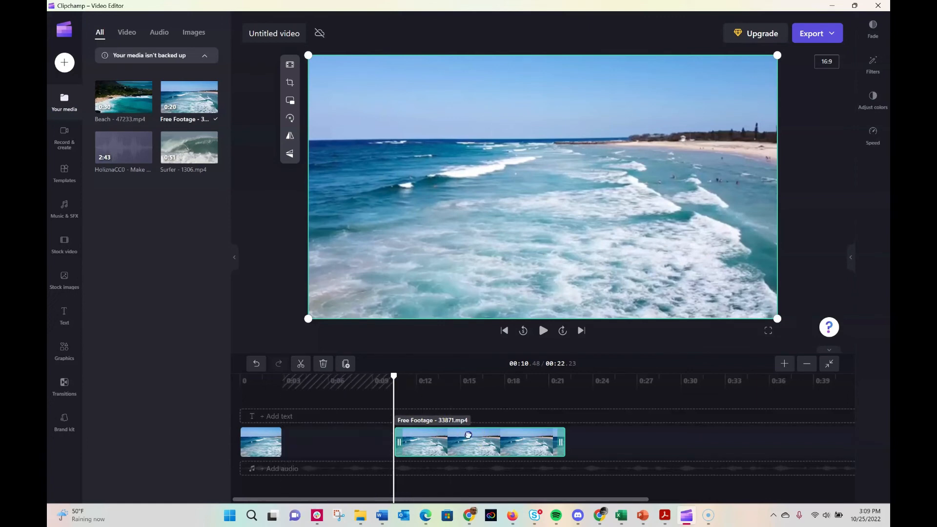
drag(468, 434, 353, 439)
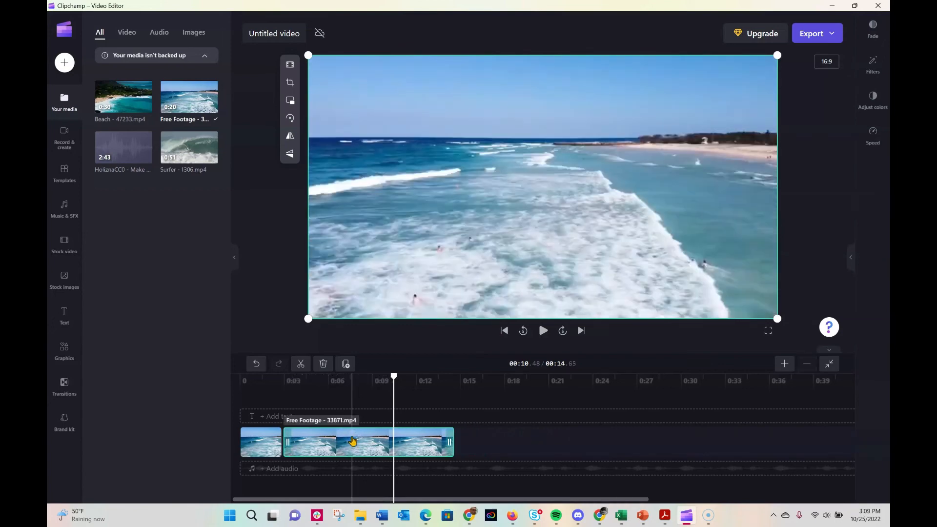
Play the edited sequence from the beginning to check the cut between the two Free Footage parts.
drag(394, 377, 216, 376)
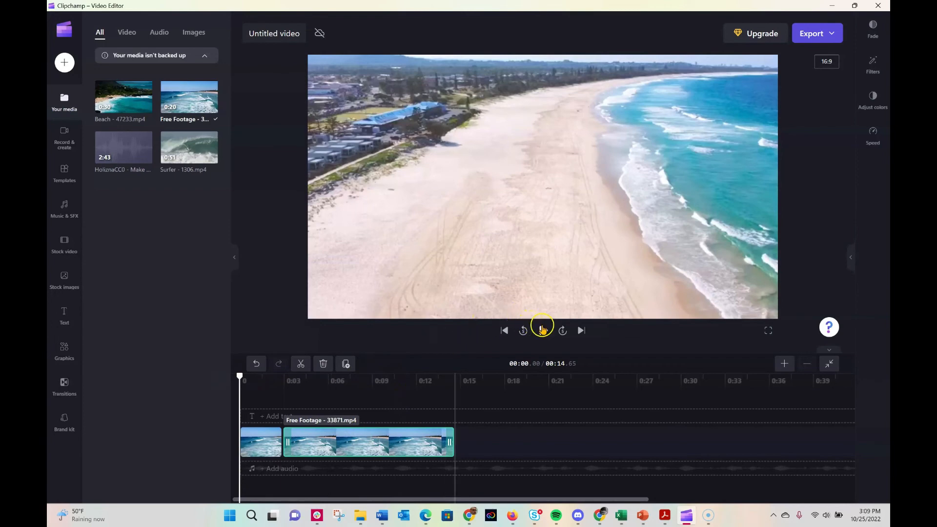
click(543, 330)
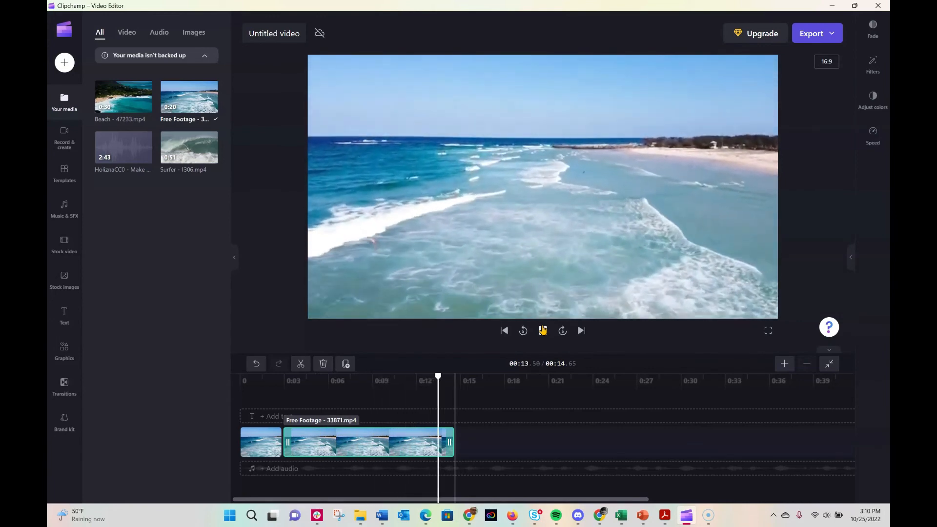
click(543, 330)
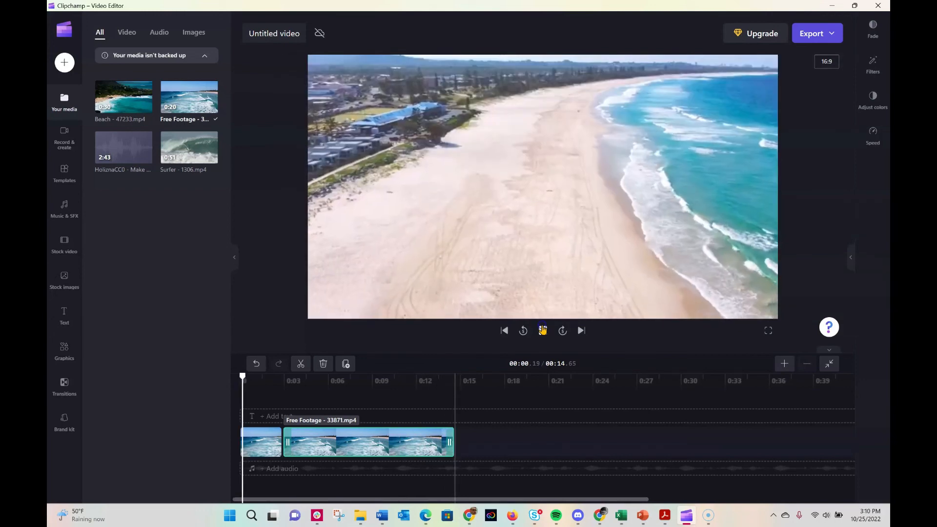
click(542, 330)
click(438, 351)
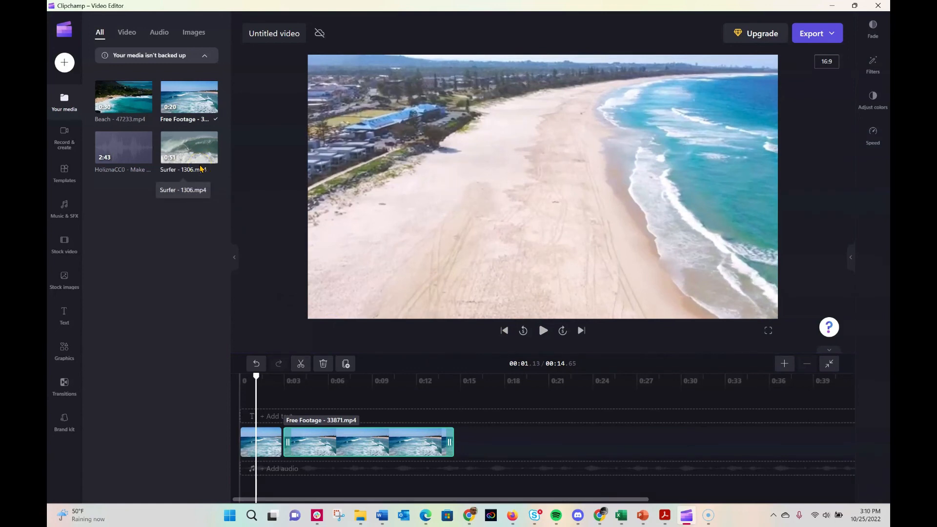
Add the Surfer - 1306 video to the same track at about 17 seconds, leaving a gap after the Free Footage parts.
mouse_move(197, 150)
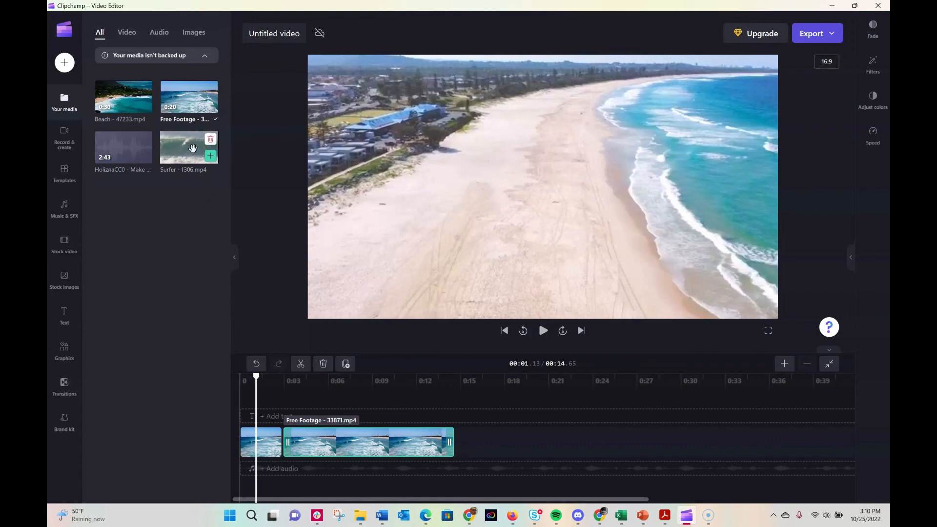
drag(197, 149, 524, 447)
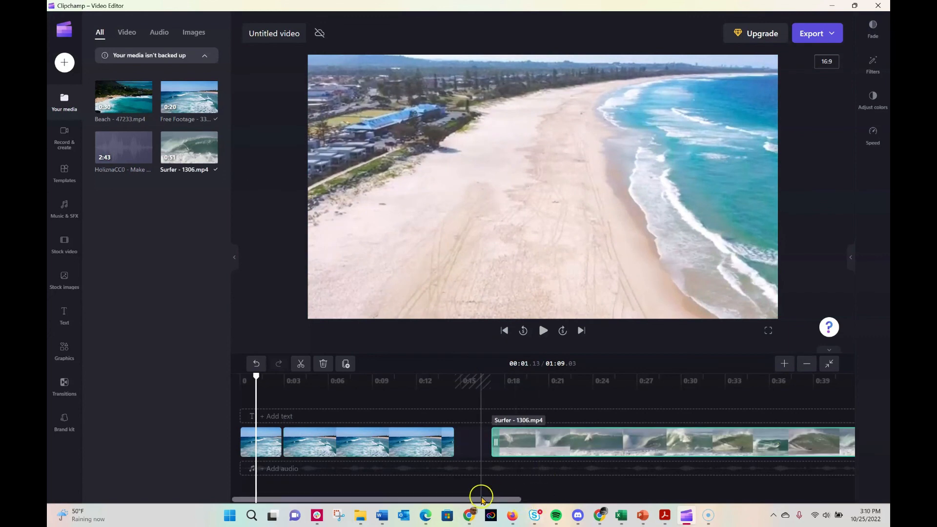
drag(481, 498, 554, 491)
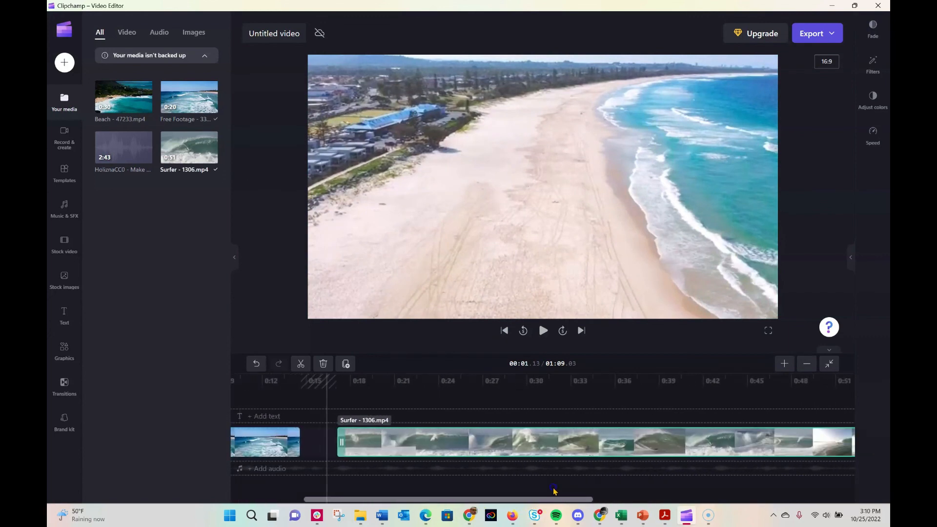